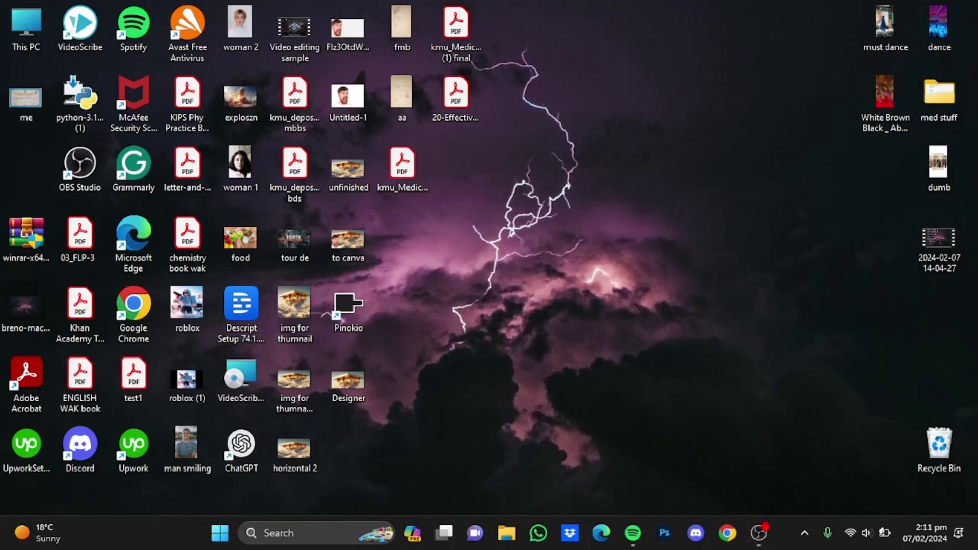
Step: In Chrome, search Google for 'augie ai' to reach the beta.meetaugie.com dashboard
click(727, 532)
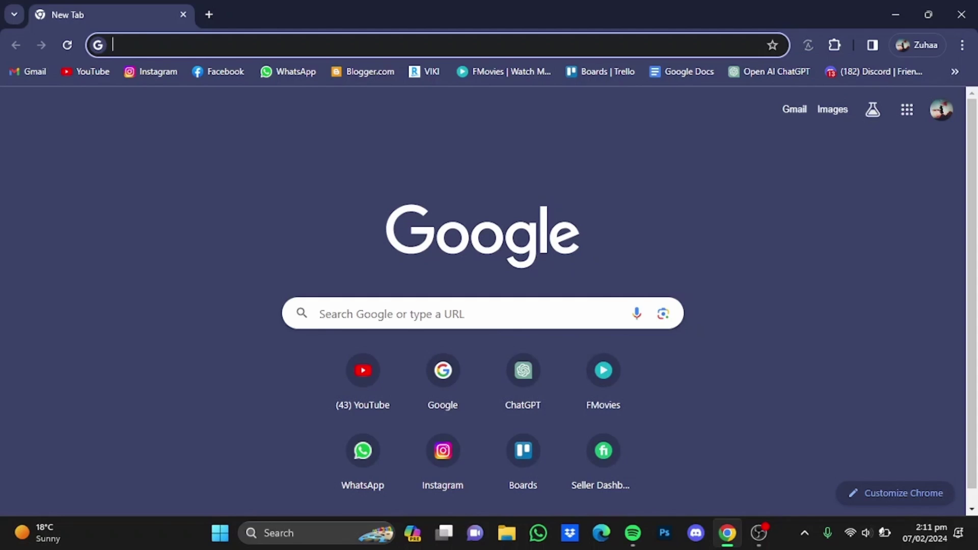
text(aug)
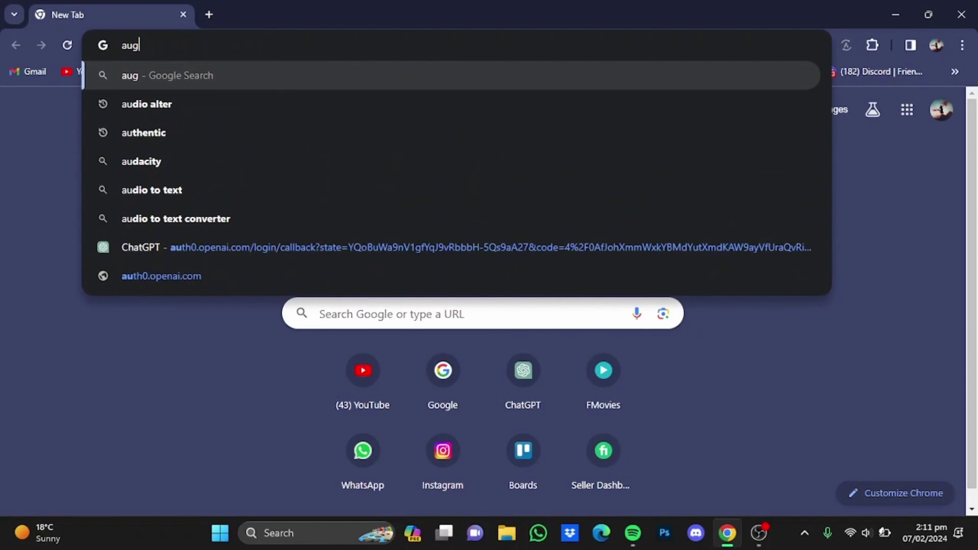
text(ie ai)
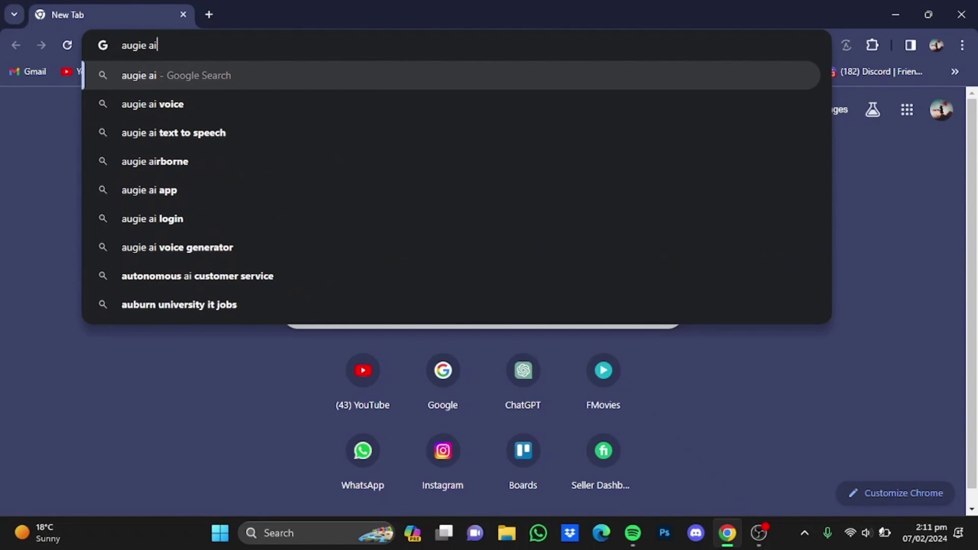
key(Return)
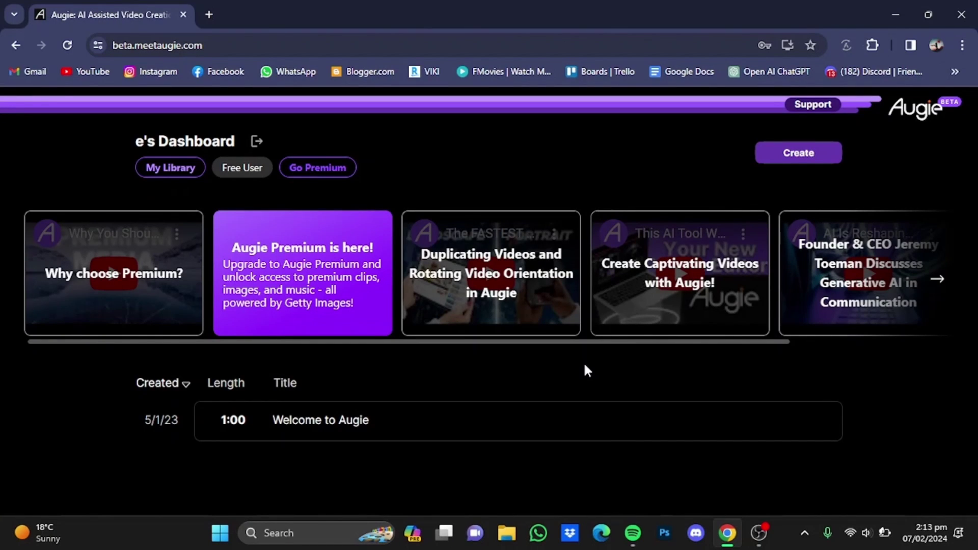
Step: Start a new Augie with the 'I have a script that I want to turn into a video' option
click(770, 160)
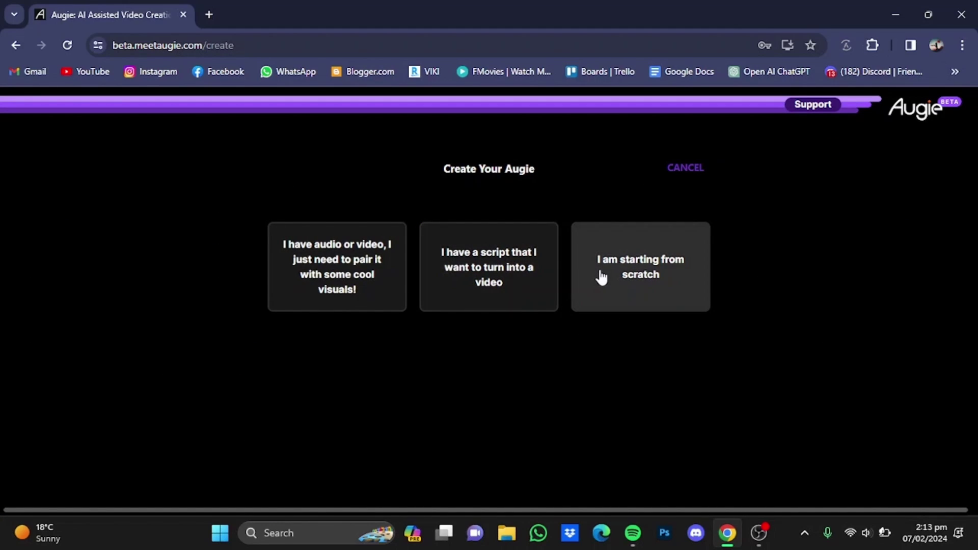
click(481, 274)
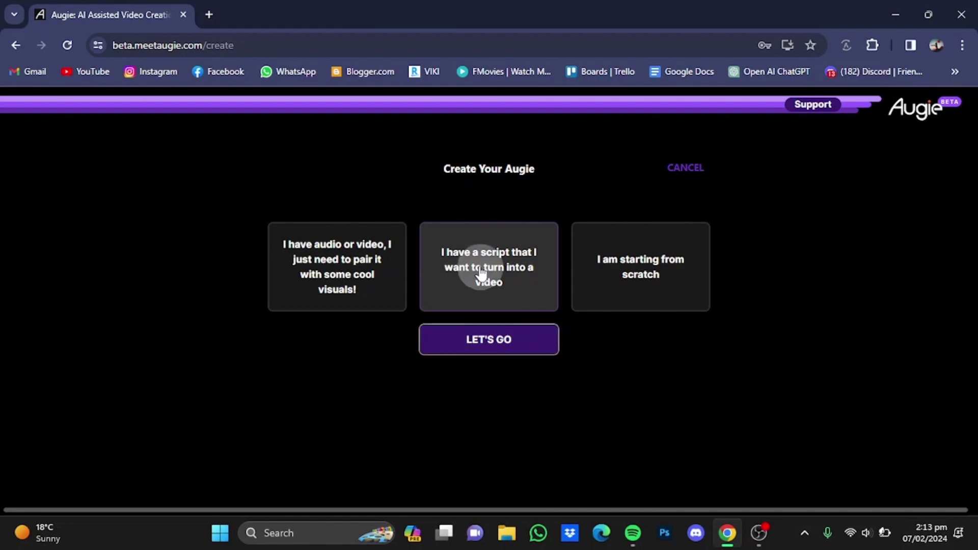
click(471, 340)
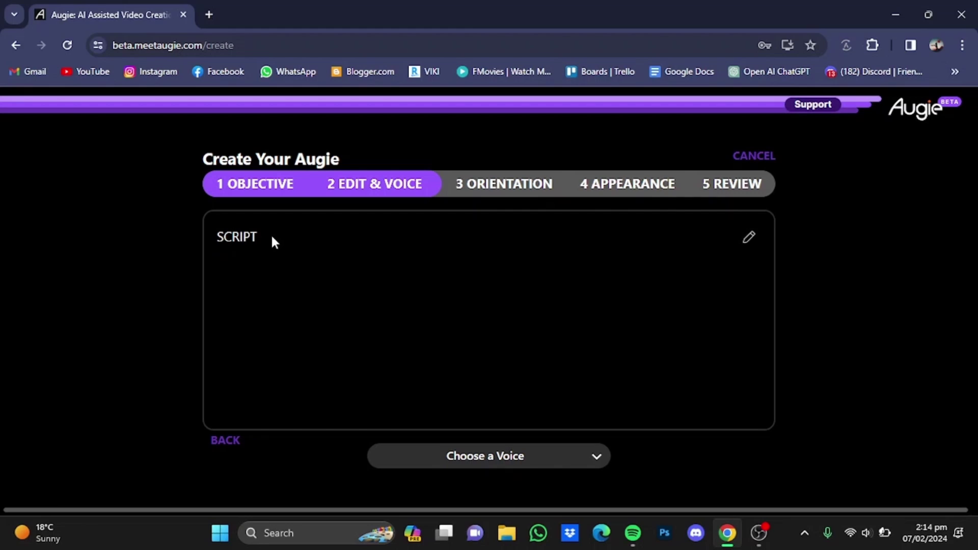
Step: Paste the Rolls-Royce script, choose the Adam voice, save, and generate a voice preview
click(749, 241)
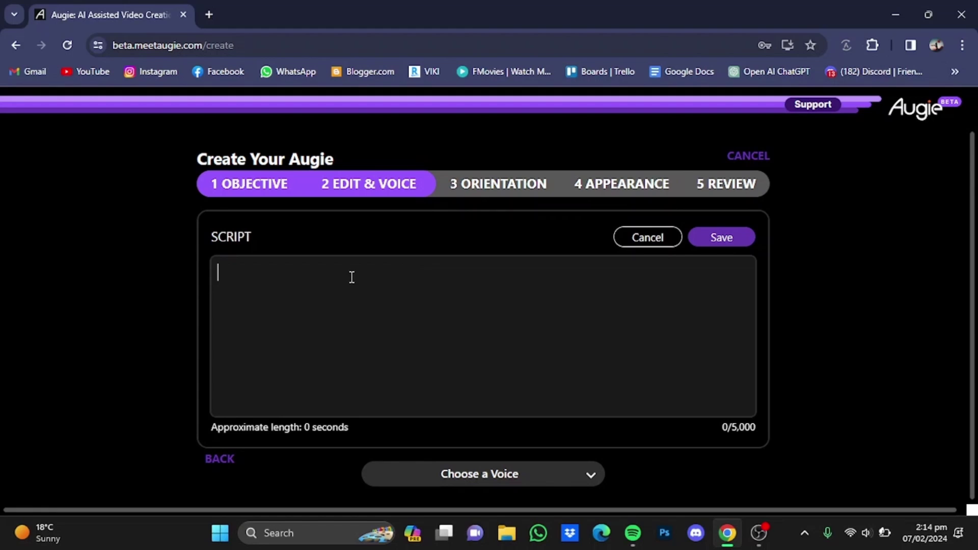
text(The Rolls-Royce, a symbol of automotive opulence, stands as a testament to unparalleled luxury and craftsmanship. With its sleek design, meticulous attention to detail, and a ride that feels more like a glide, the Rolls-Royce offers an enchanting experience on the road. From the personalized leather seats to the effortlessly smooth drive, every aspect of the Rolls-Royce is a nod to extravagance. It's not just a car; it's a statement of refined taste and a journey into a world where elegance knows no bounds.)
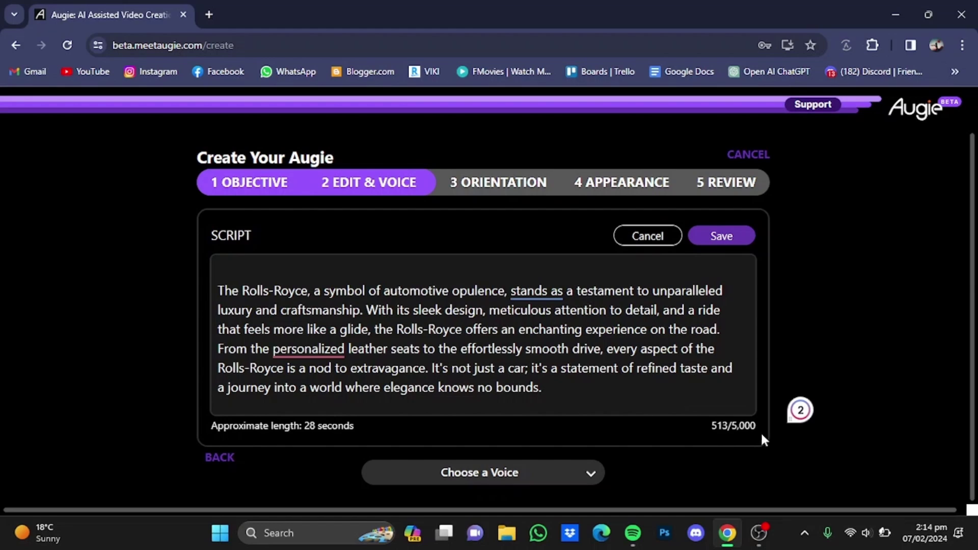
click(592, 475)
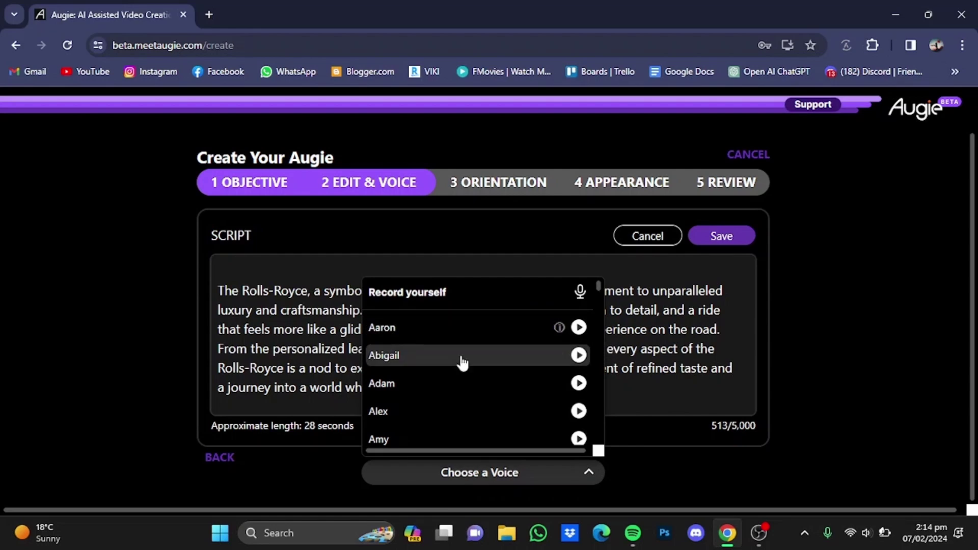
click(484, 387)
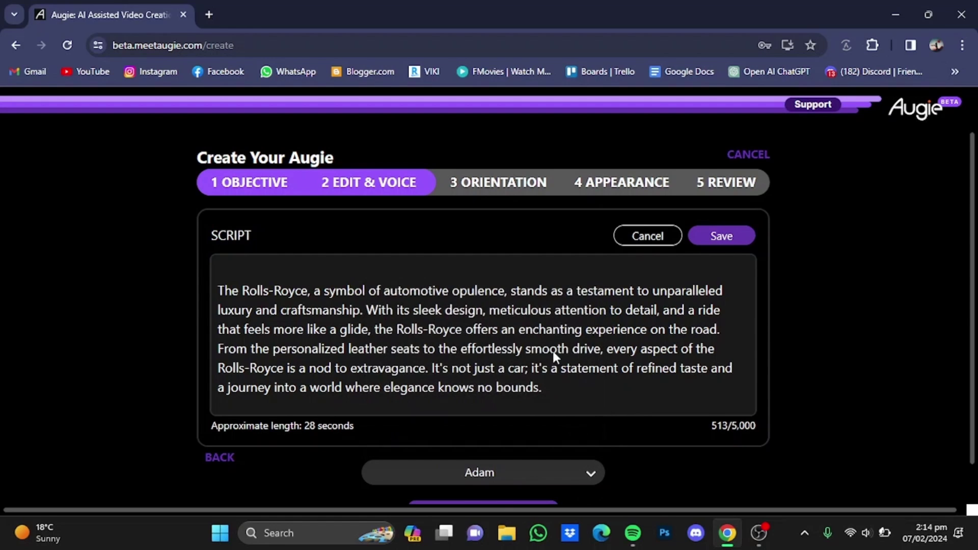
click(745, 243)
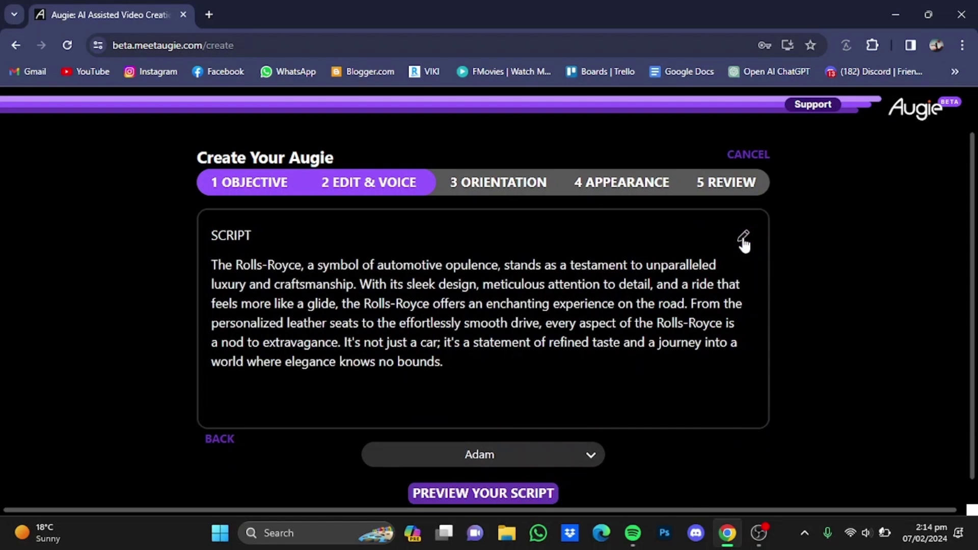
scroll(645, 472, down, 1)
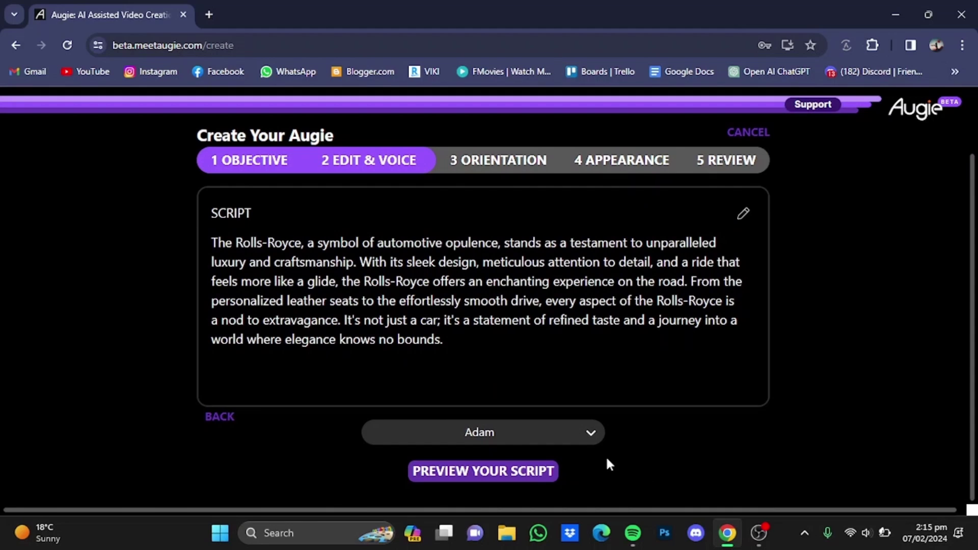
click(535, 472)
Step: Listen to the 0:33 narration preview and approve it with SOUNDS GOOD!
scroll(356, 438, down, 2)
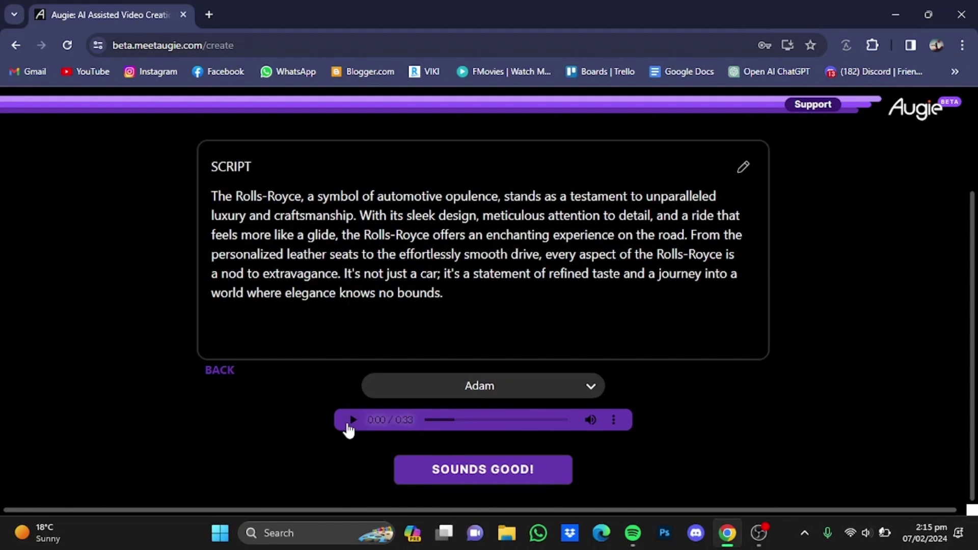
click(352, 420)
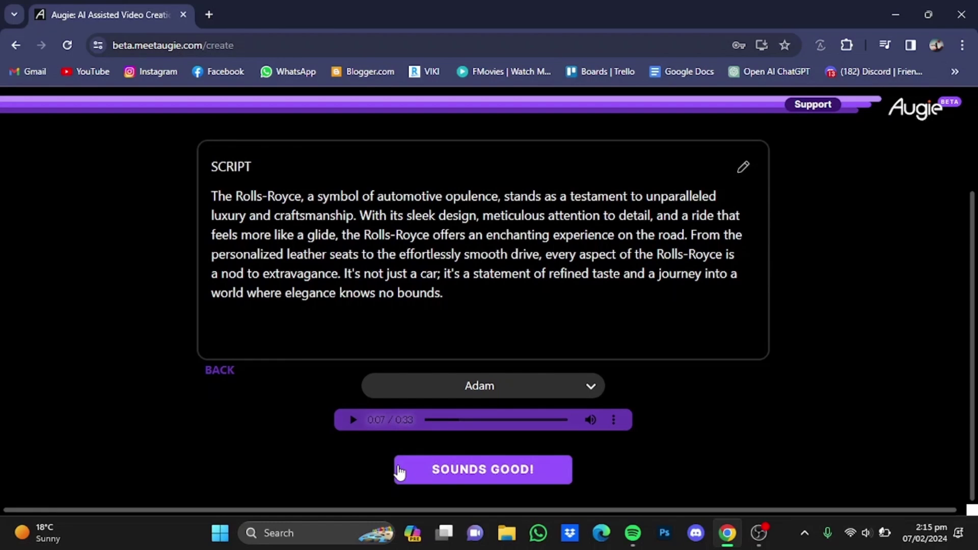
click(426, 471)
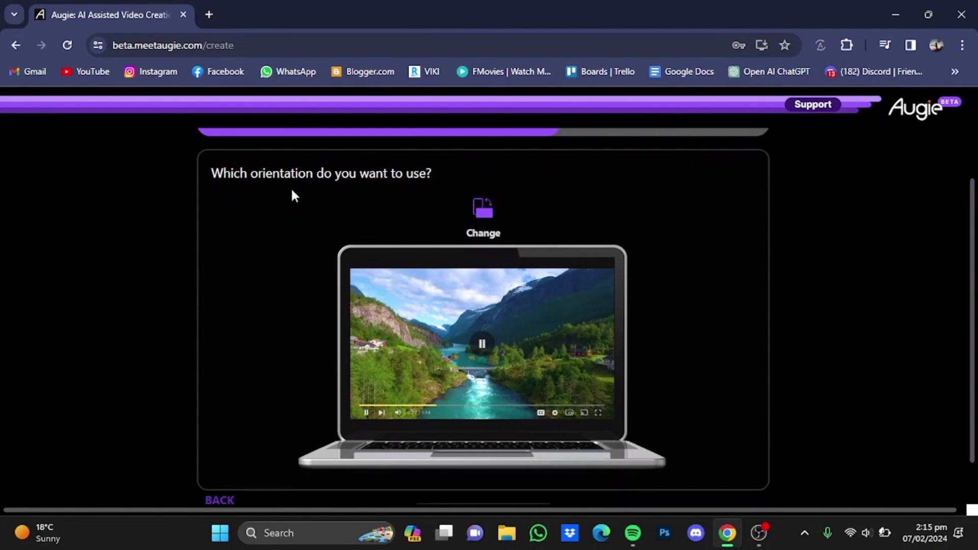
Step: Keep the video in landscape laptop orientation after trying portrait
click(485, 217)
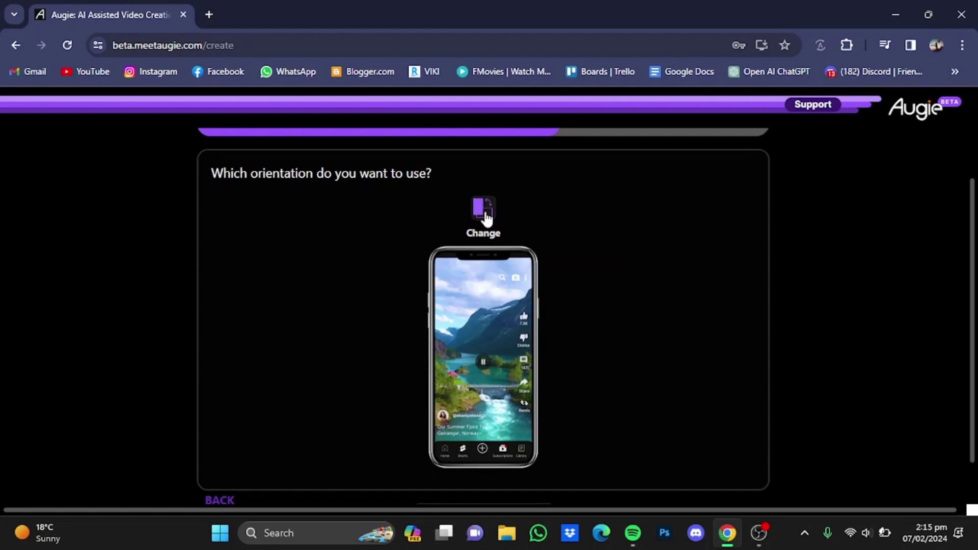
click(485, 217)
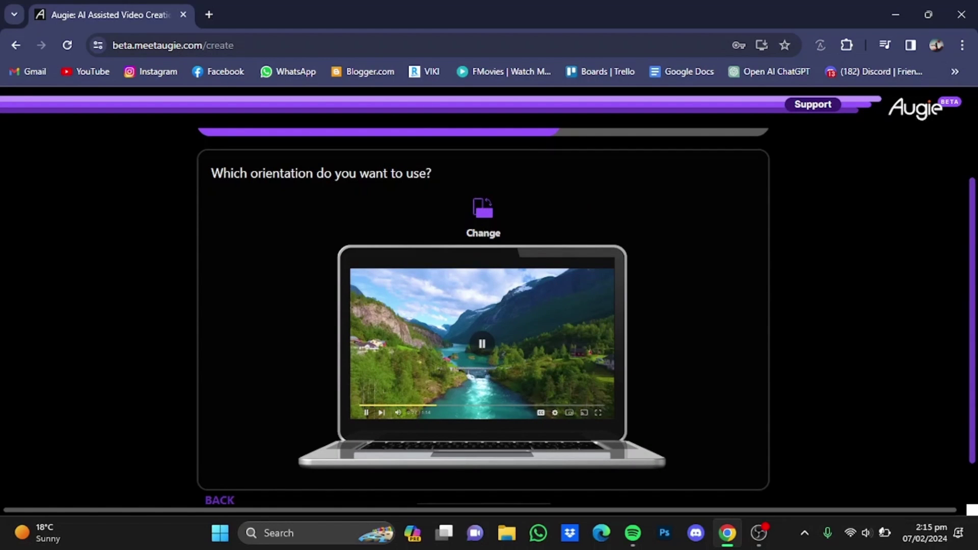
scroll(483, 316, down, 1)
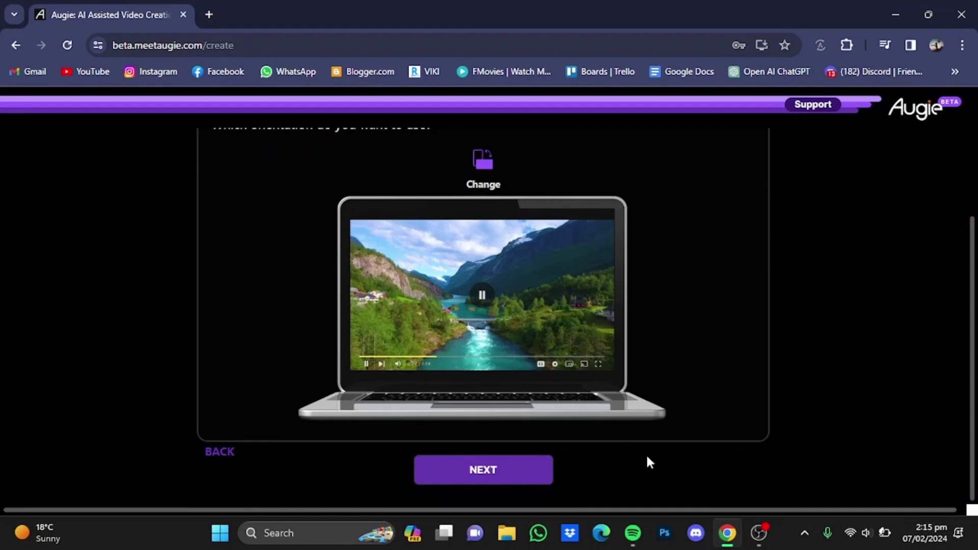
click(507, 466)
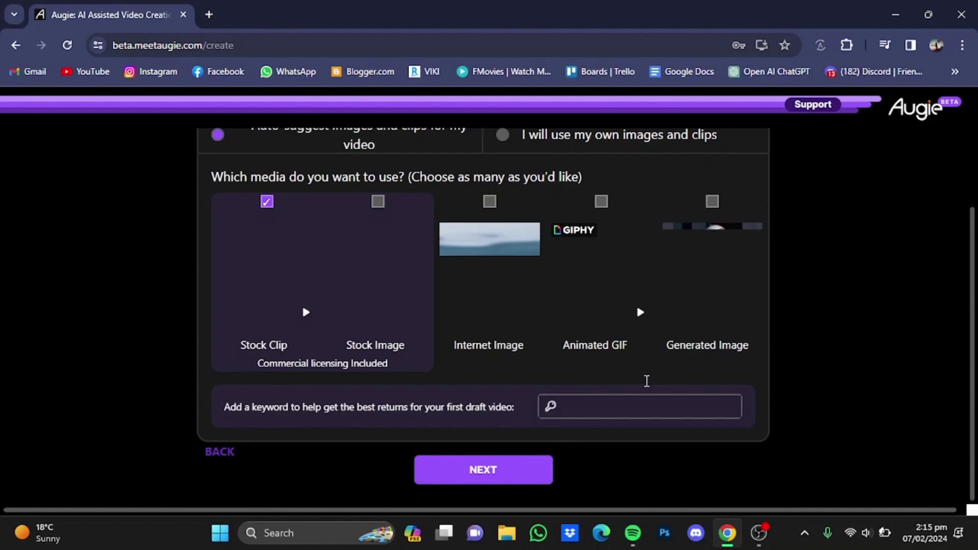
Step: Auto-suggest media from all five types, adding stock images, internet images, GIFs and generated images
scroll(305, 248, up, 1)
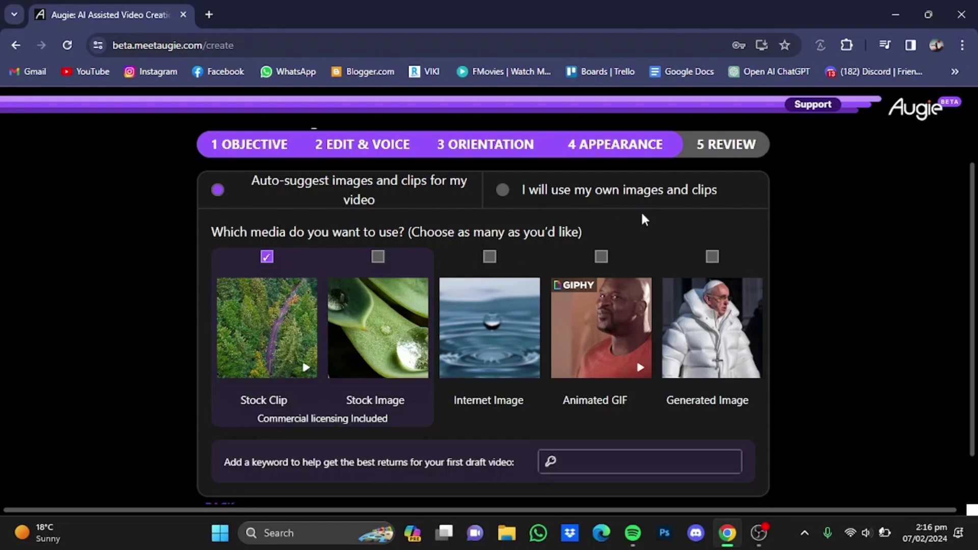
click(377, 258)
click(490, 258)
click(600, 257)
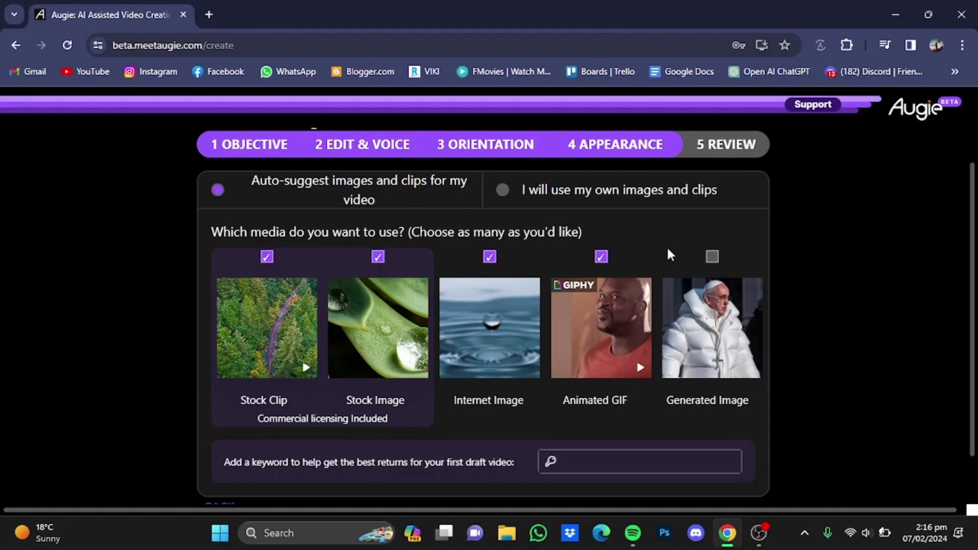
click(711, 256)
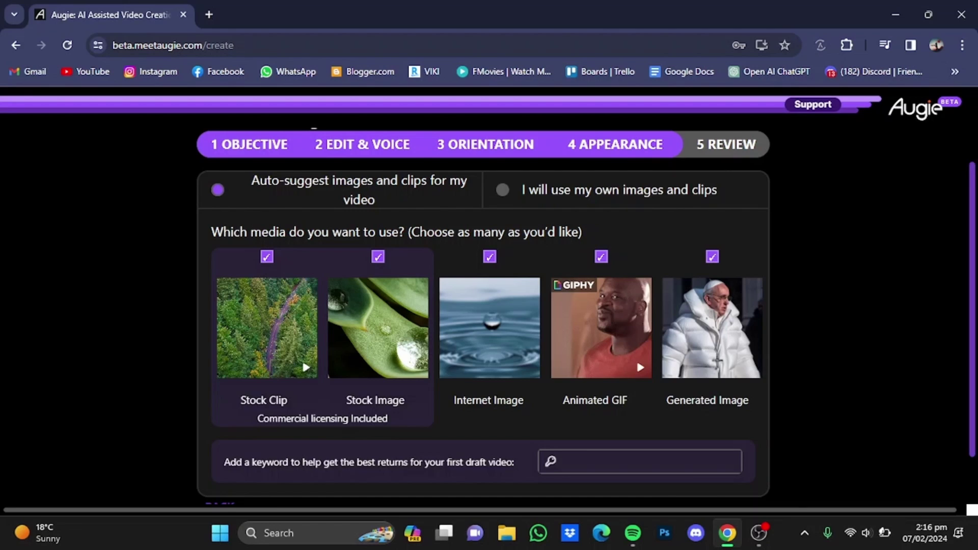
scroll(935, 247, down, 1)
scroll(626, 244, up, 1)
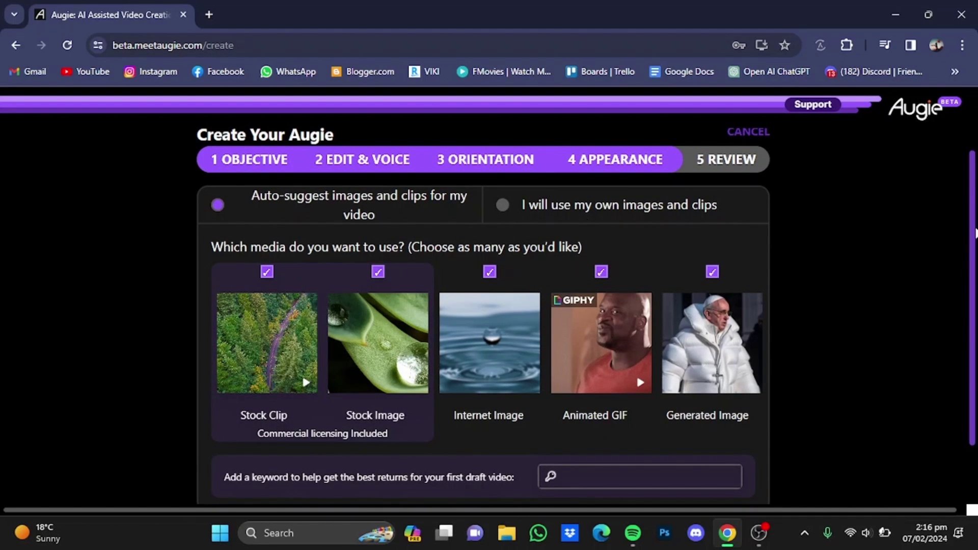
scroll(975, 233, down, 2)
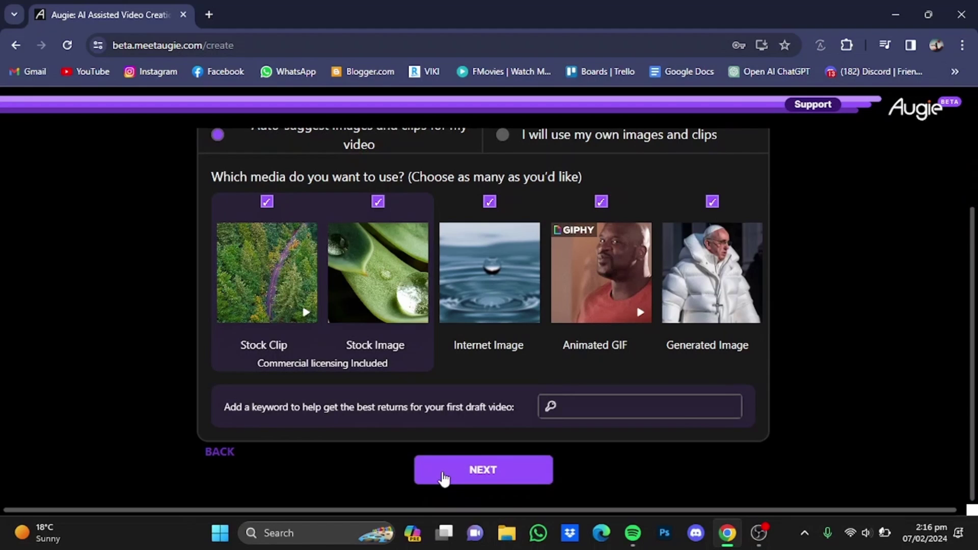
click(444, 478)
Step: Create the 0:35 draft video 'Indulgent luxury: The Rolls Royce'
scroll(753, 432, down, 1)
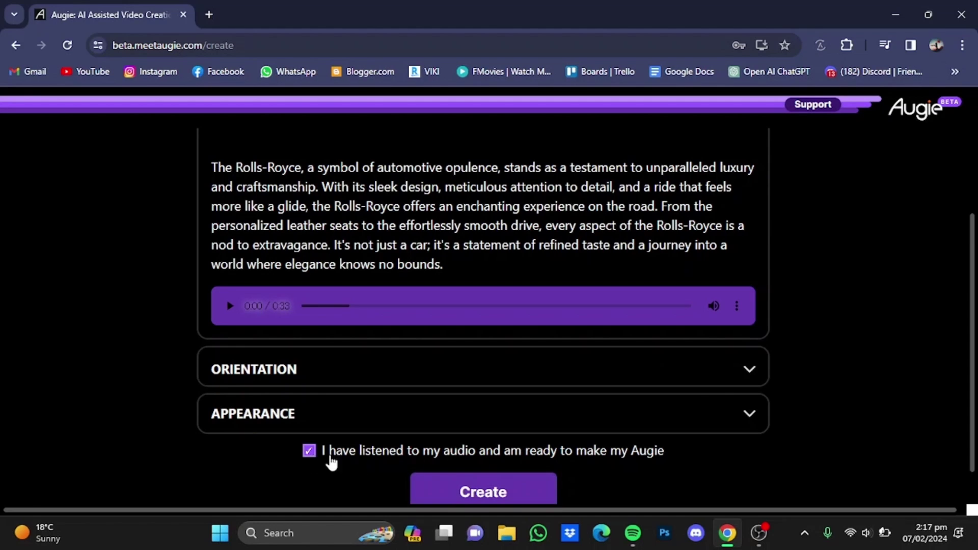
click(518, 500)
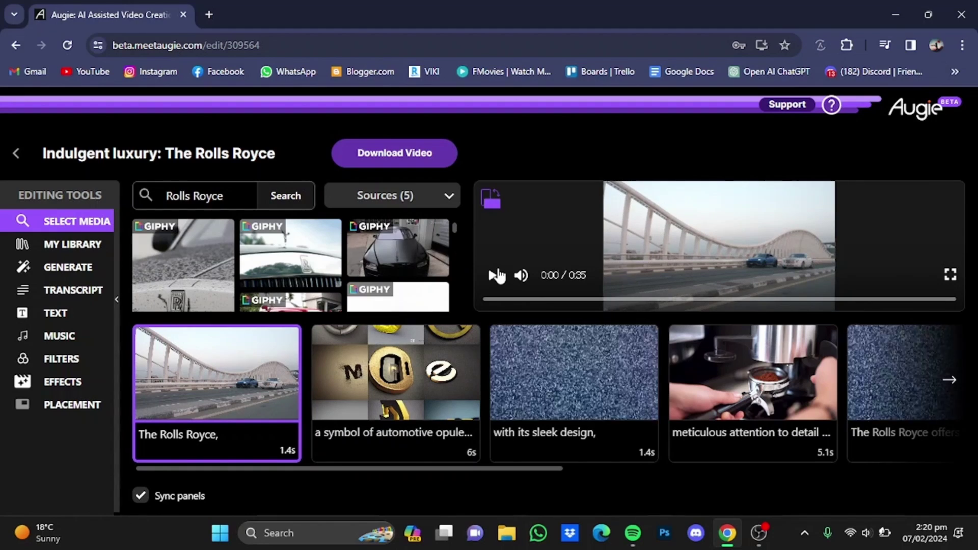
Step: Play part of the draft video preview, then pause it
click(492, 276)
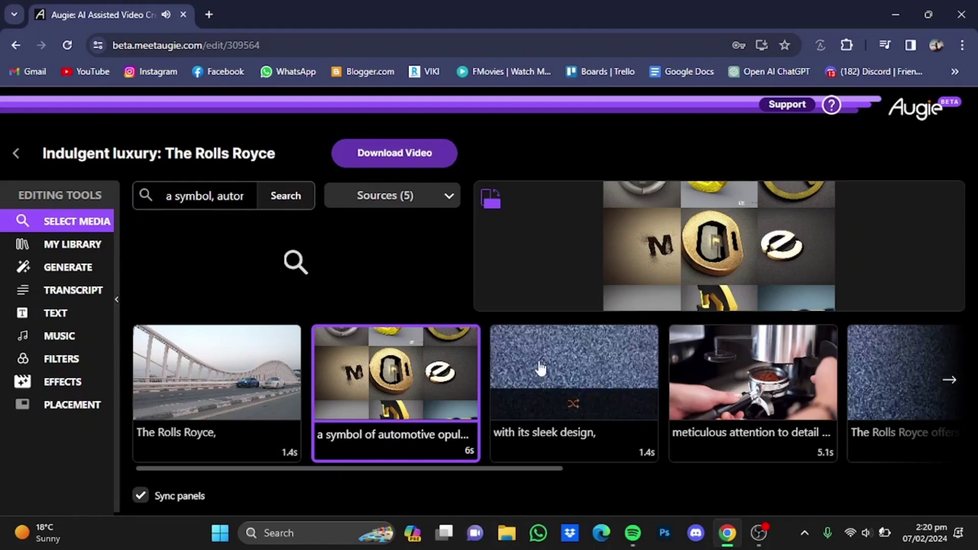
mouse_move(544, 306)
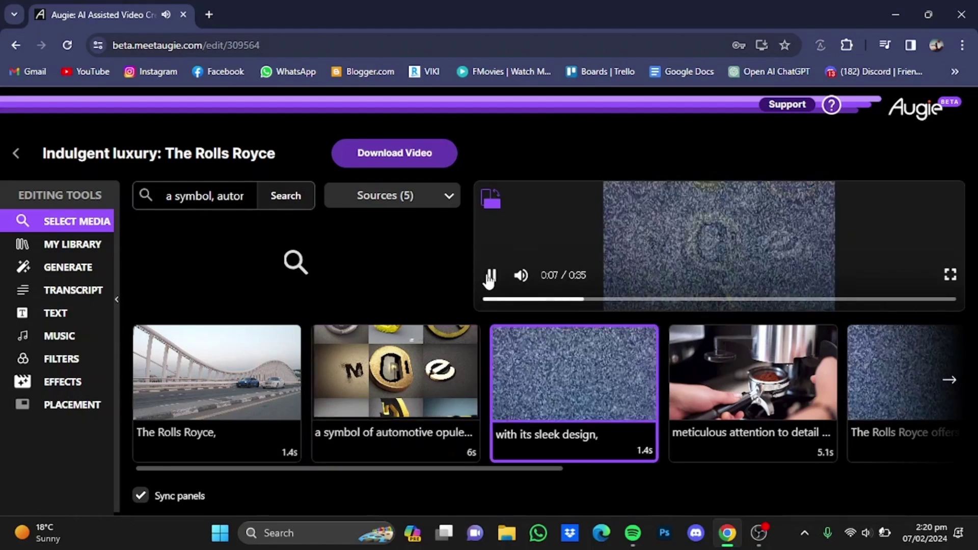
click(490, 276)
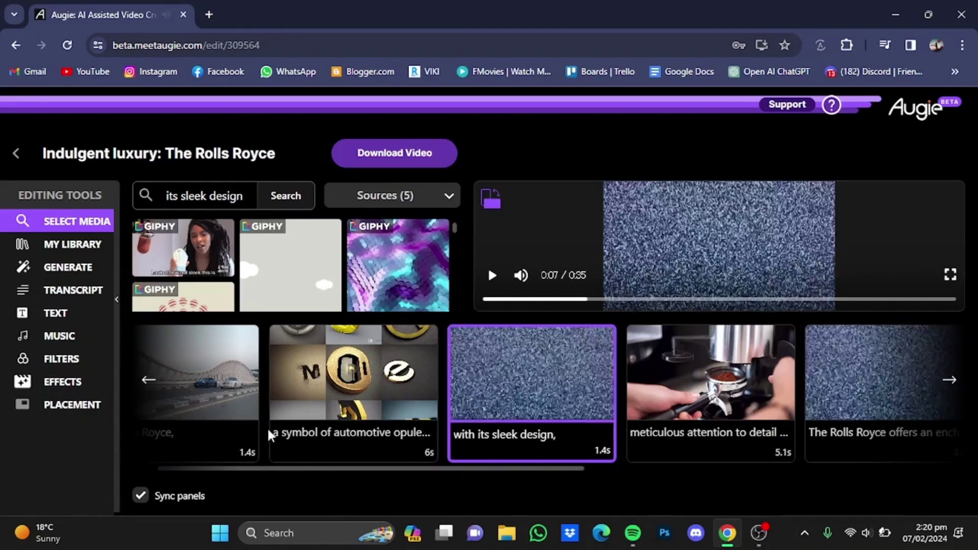
Step: Swap the 'a symbol of automotive opulence' scene's footage for the white car close-up
mouse_move(395, 410)
mouse_move(533, 417)
mouse_move(312, 410)
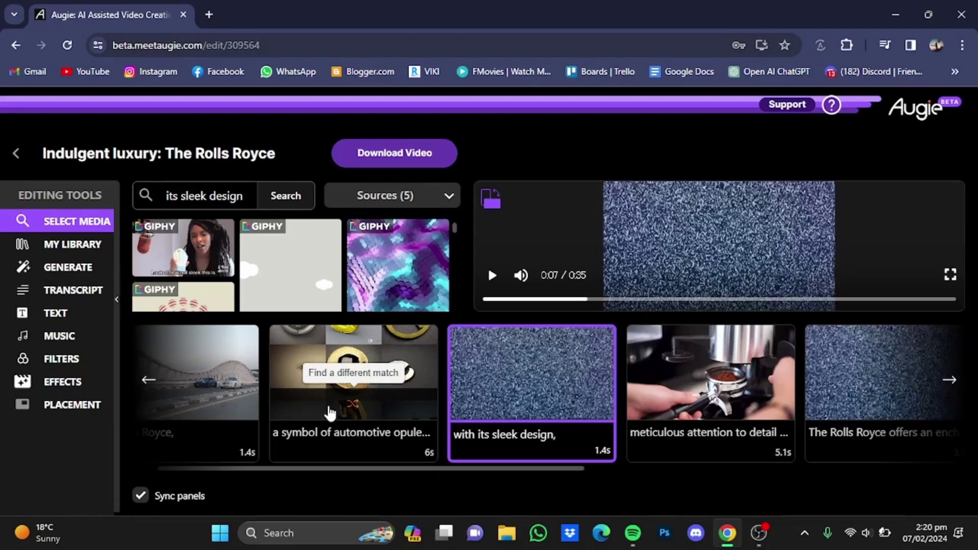
click(330, 412)
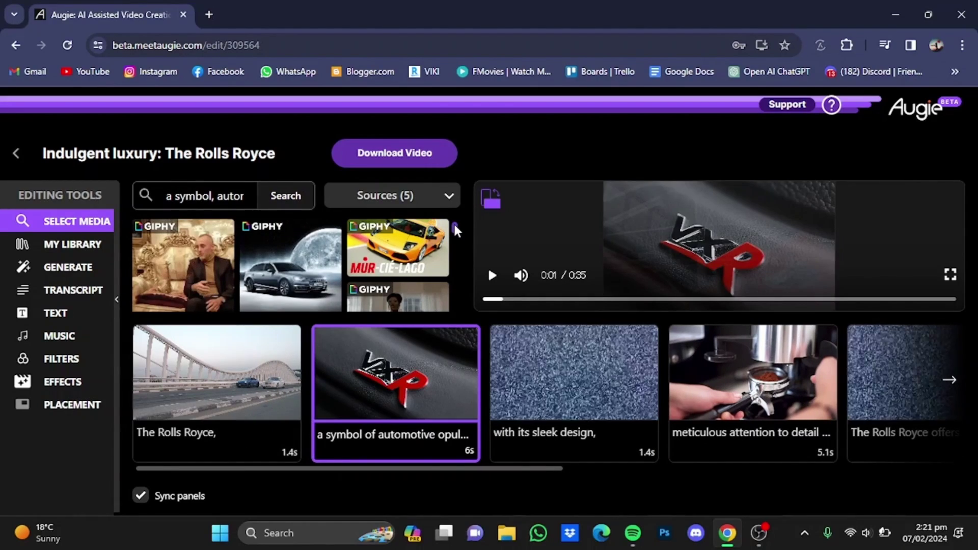
mouse_move(359, 384)
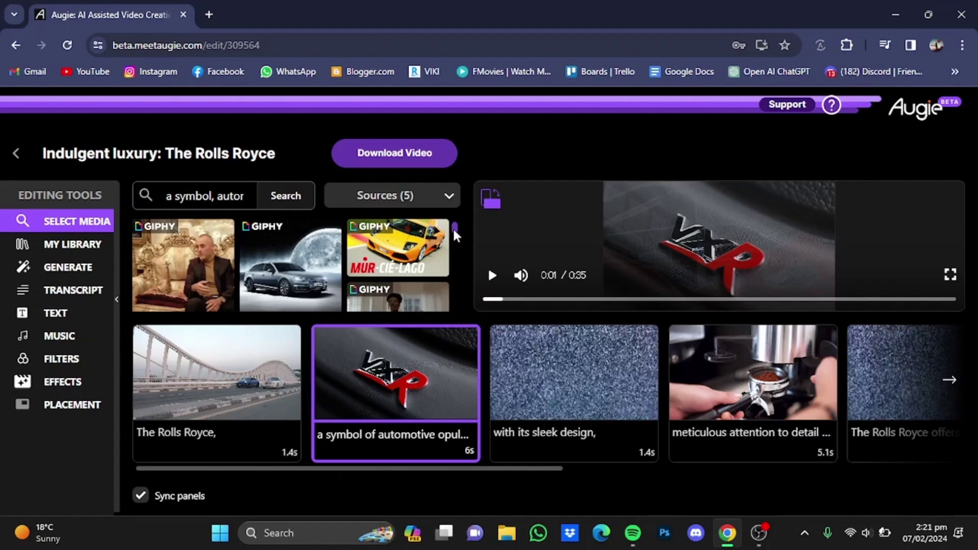
scroll(454, 228, down, 3)
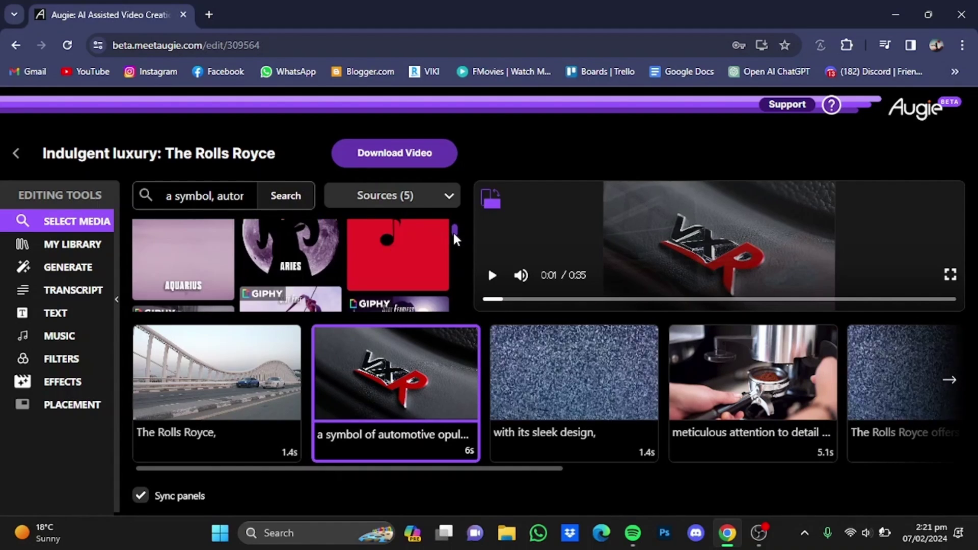
scroll(453, 237, down, 6)
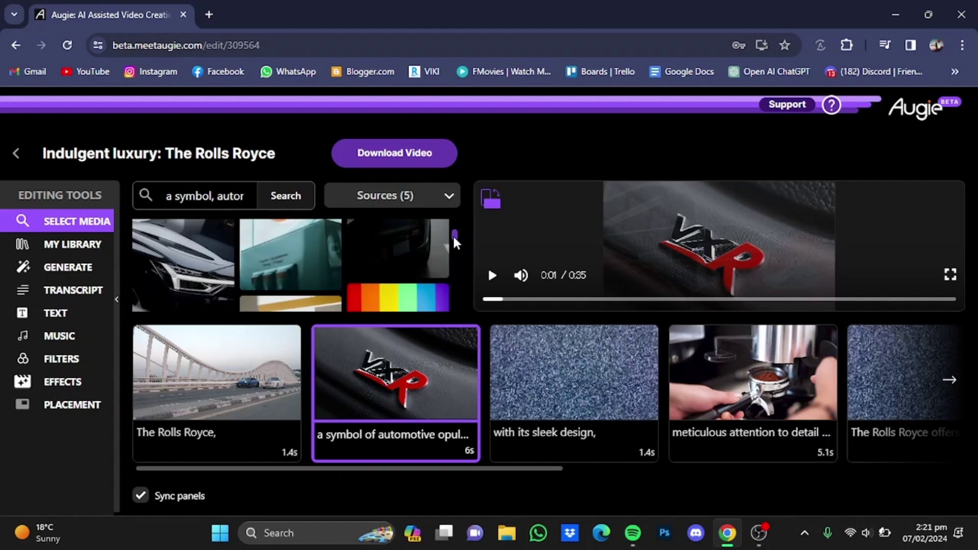
click(162, 275)
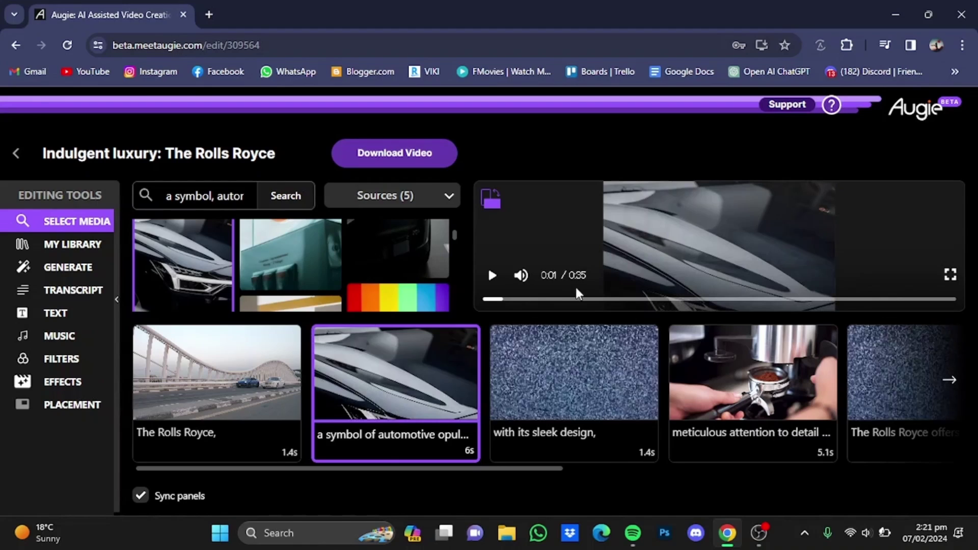
Step: Replay the preview with the new white car clip and pause it
click(492, 275)
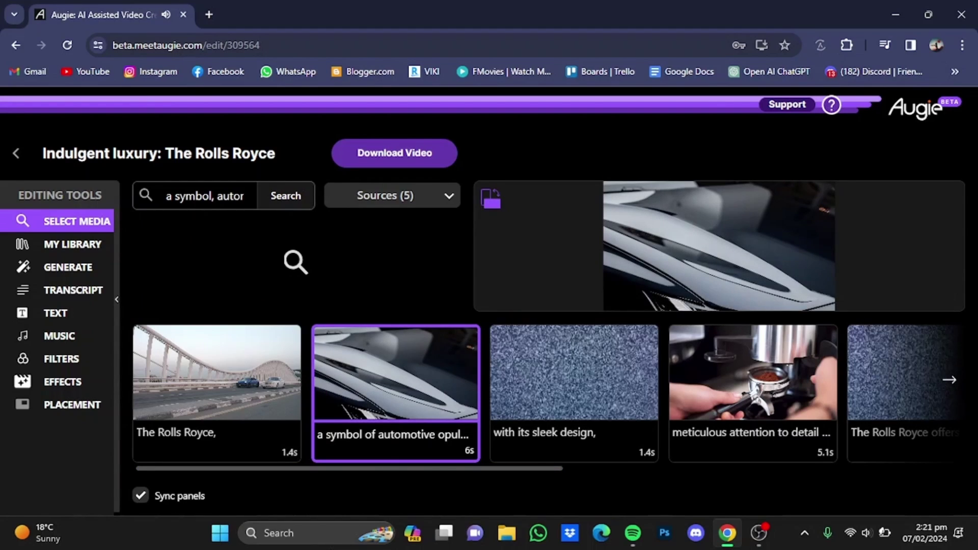
mouse_move(532, 286)
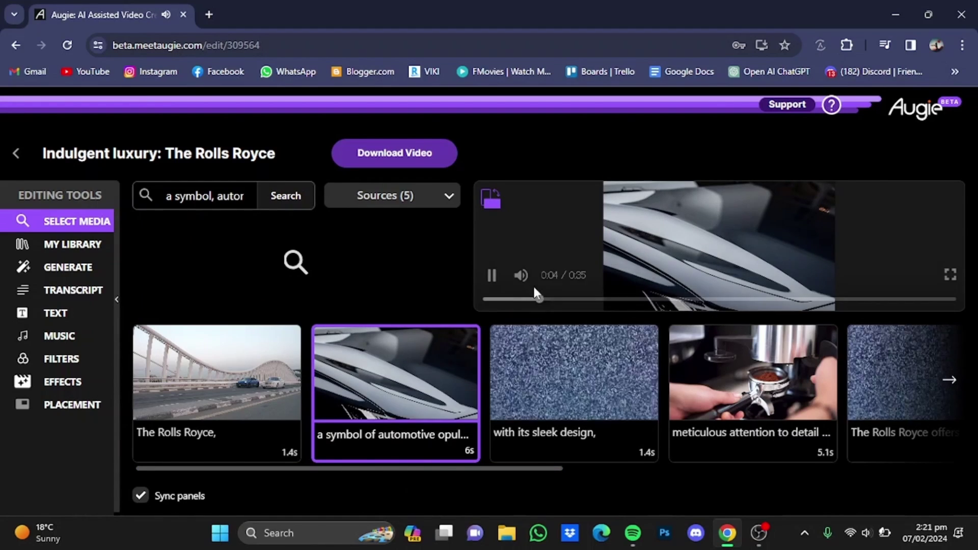
click(494, 278)
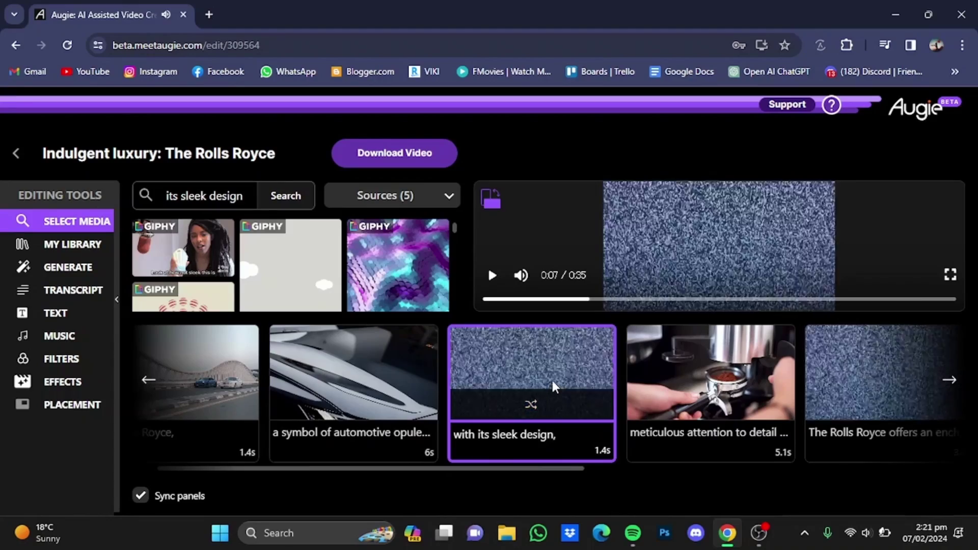
Step: Give 'with its sleek design' a desk-sketching clip and 'meticulous attention to detail' a white sports car clip
click(544, 406)
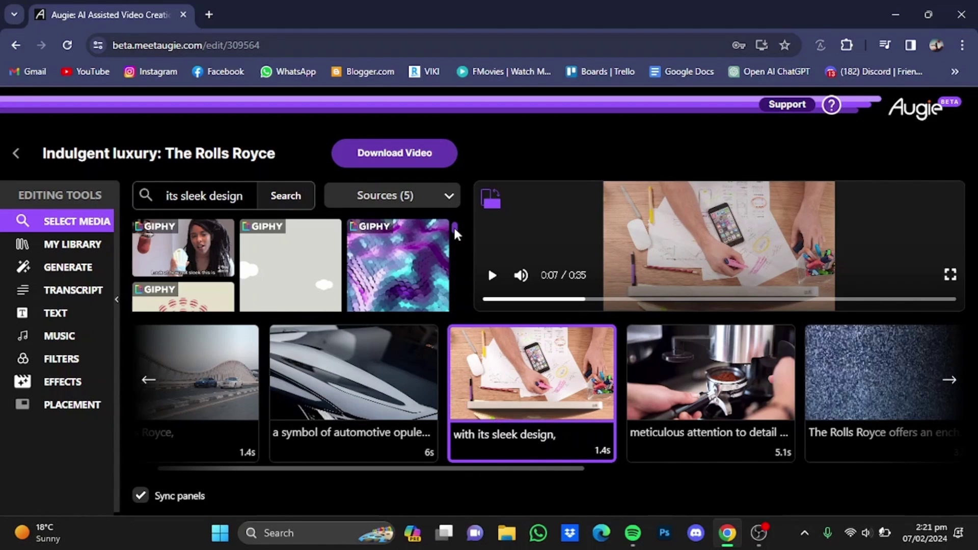
drag(454, 229, 454, 238)
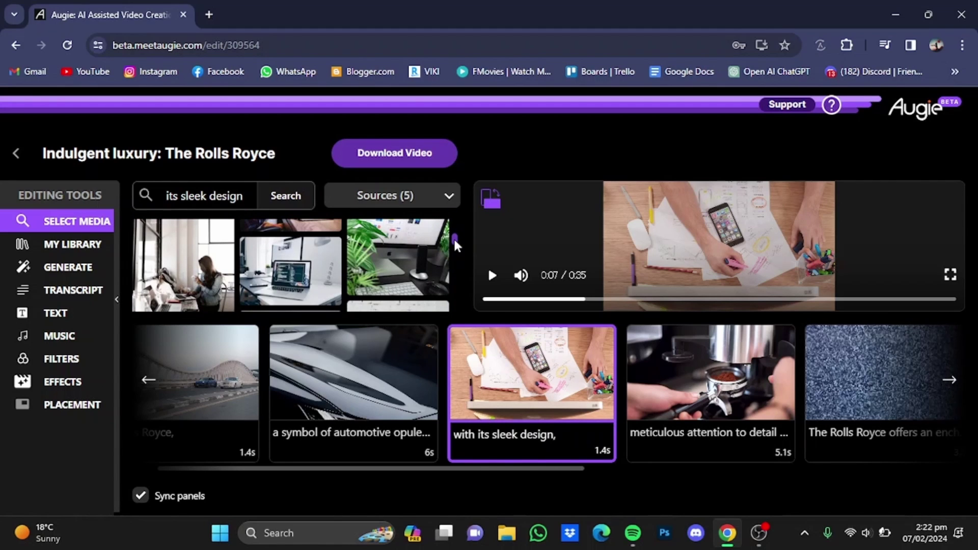
scroll(452, 238, down, 5)
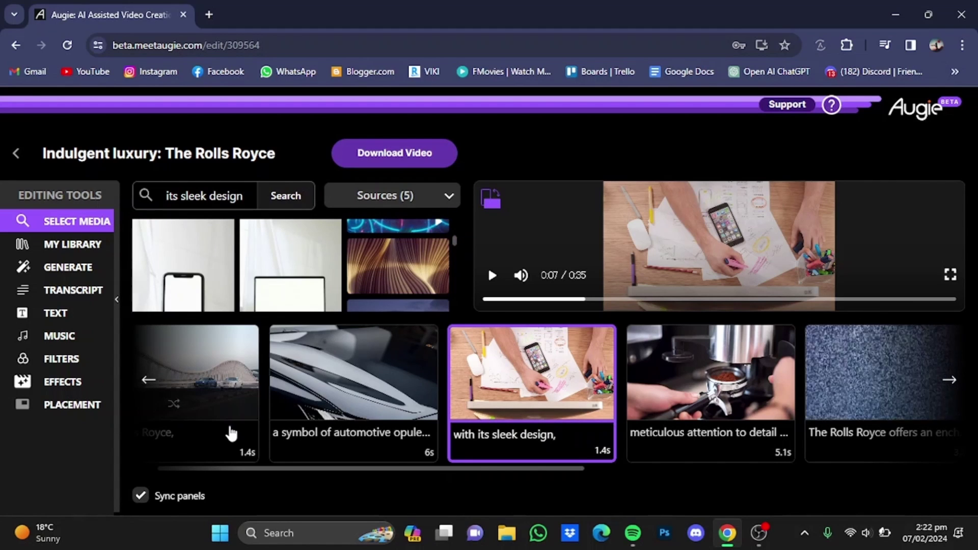
click(636, 407)
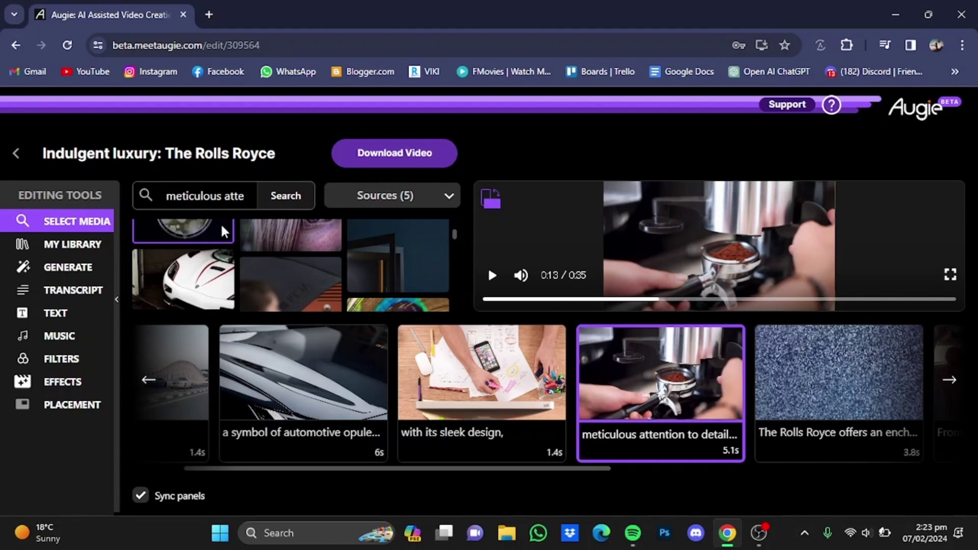
click(190, 283)
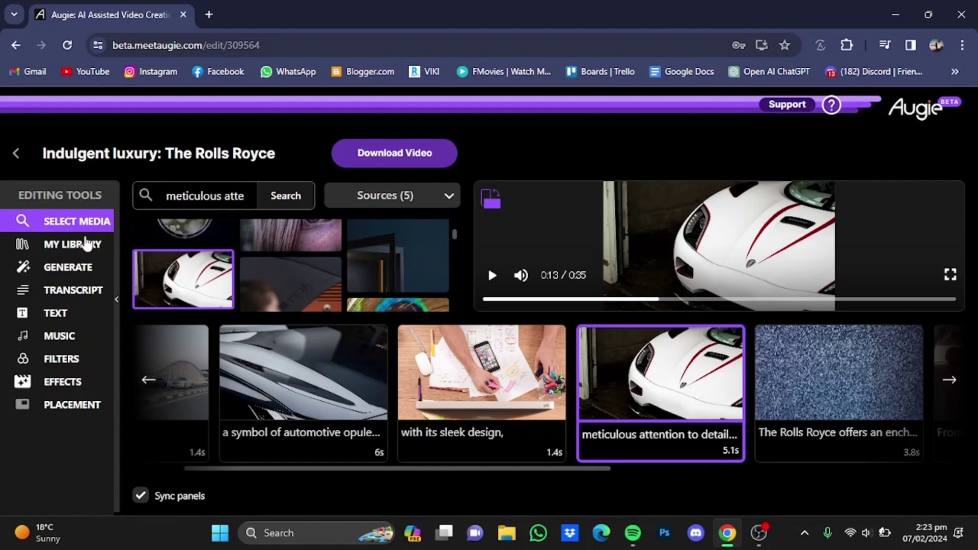
Step: Open MY LIBRARY from the Editing Tools sidebar
click(87, 245)
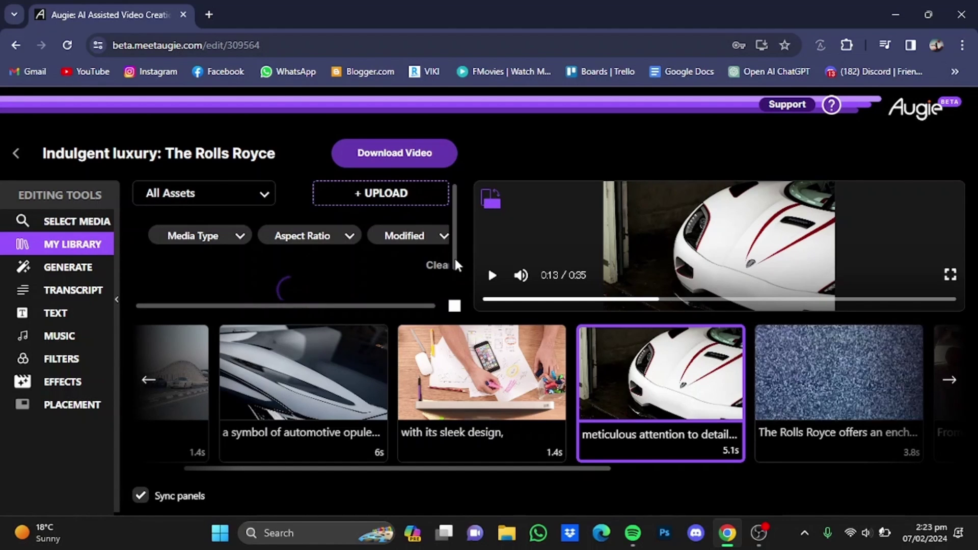